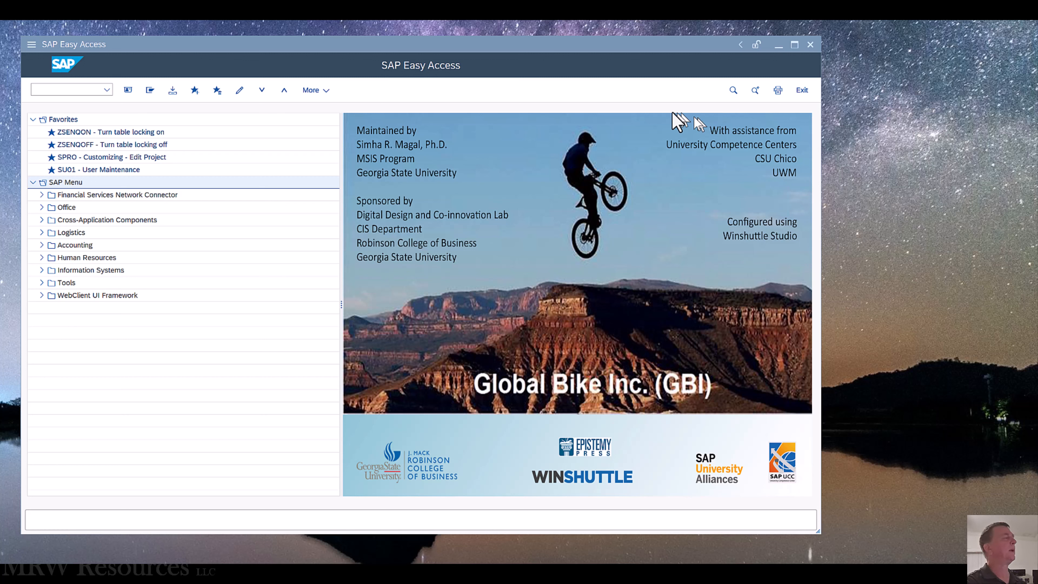
Expand the SAP menu through Logistics and Materials Management down to Purchasing.
{"action": "double_click", "coordinate": [69, 233]}
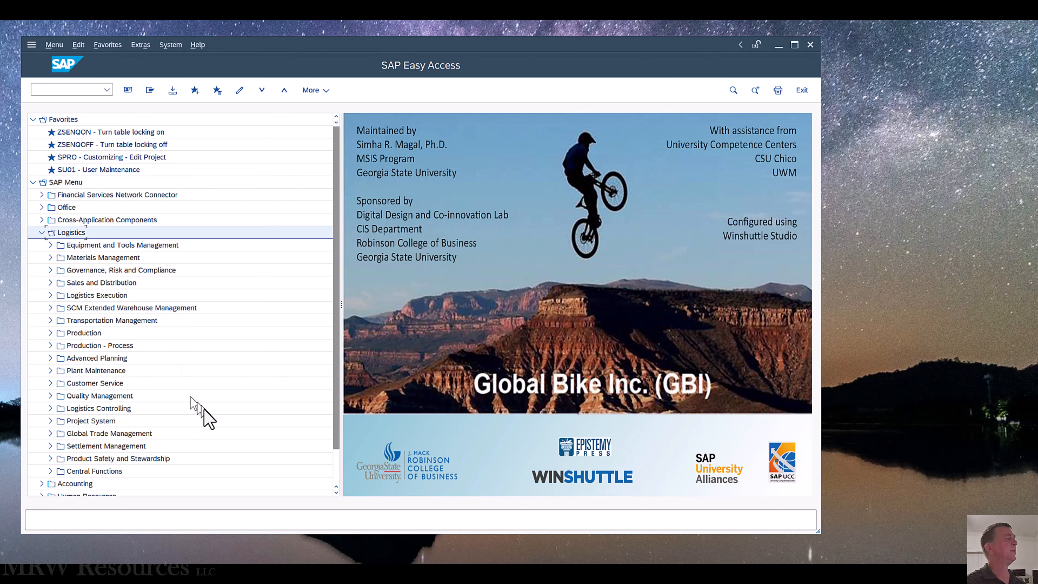
{"action": "key", "text": "Down"}
{"action": "key", "text": "Down"}
{"action": "key", "text": "Right"}
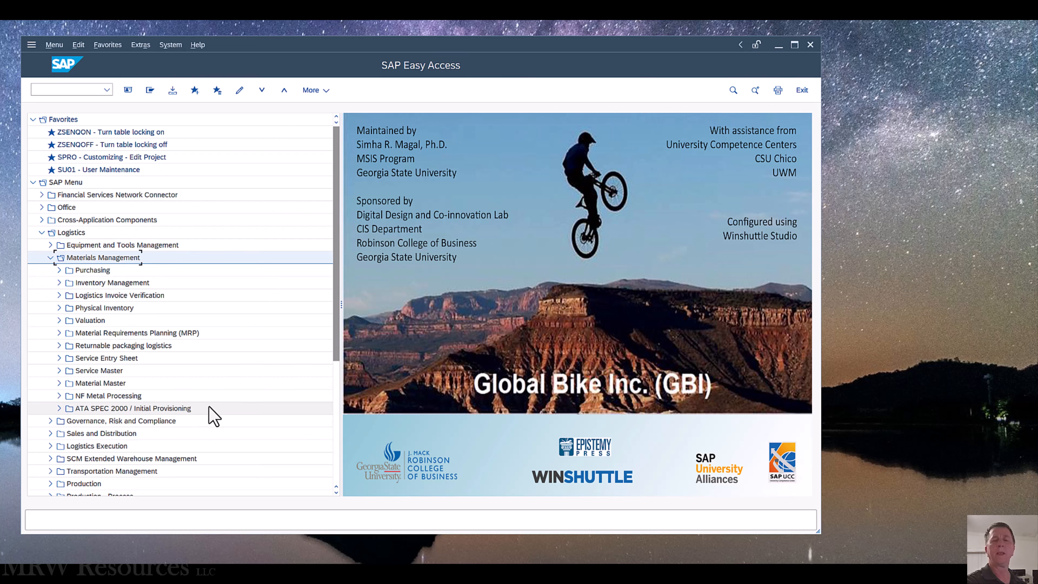
{"action": "key", "text": "Down"}
{"action": "key", "text": "Down"}
{"action": "key", "text": "Down"}
{"action": "key", "text": "Up"}
{"action": "key", "text": "Up"}
{"action": "key", "text": "Right"}
Expand Master Data under Purchasing and locate the ME11 - Create entry for info records.
{"action": "key", "text": "Down"}
{"action": "key", "text": "Down"}
{"action": "key", "text": "Down"}
{"action": "key", "text": "Down"}
{"action": "key", "text": "Down"}
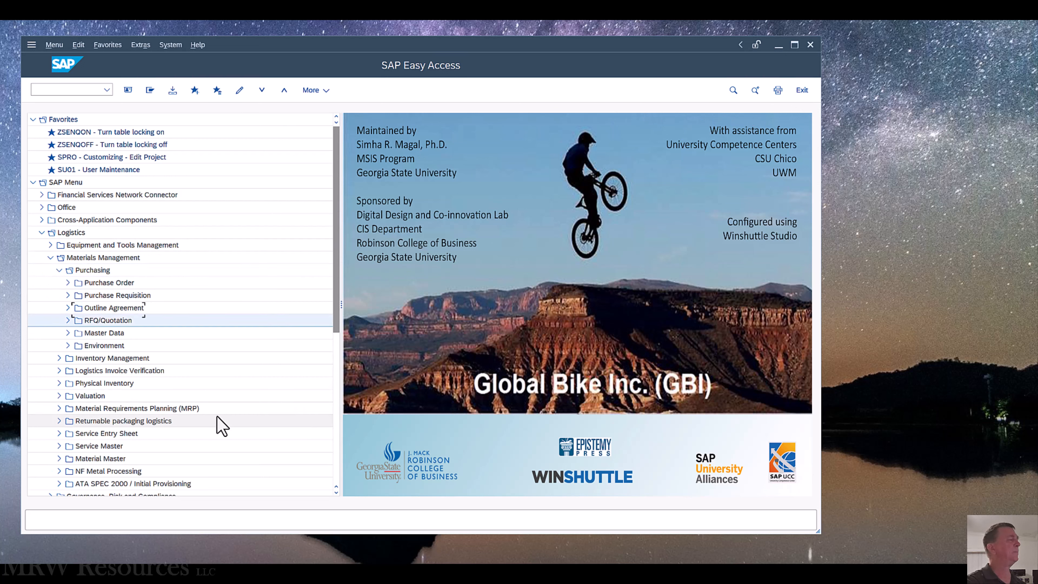
{"action": "key", "text": "Right"}
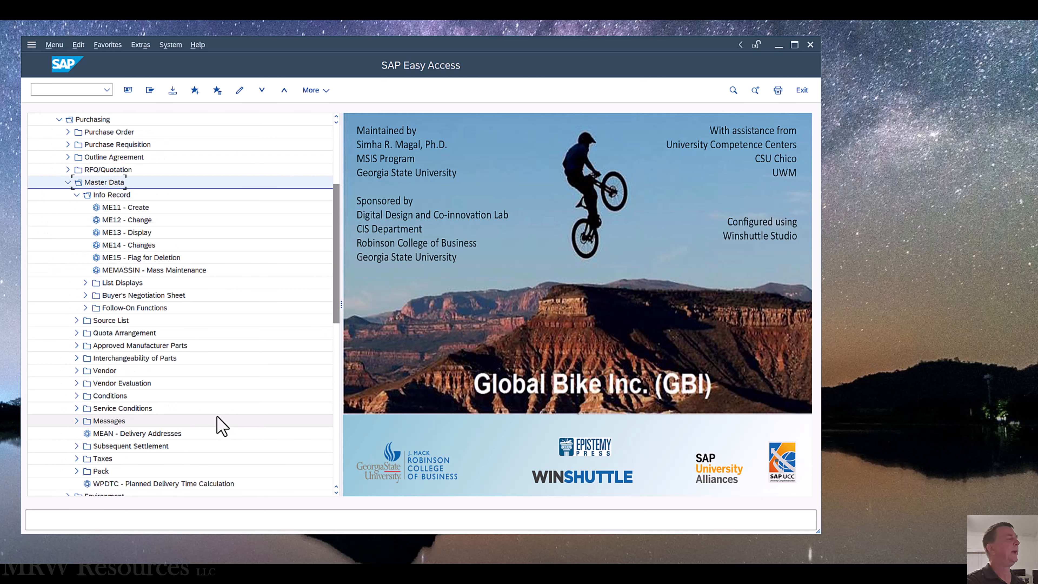
{"action": "key", "text": "Down"}
{"action": "key", "text": "Down"}
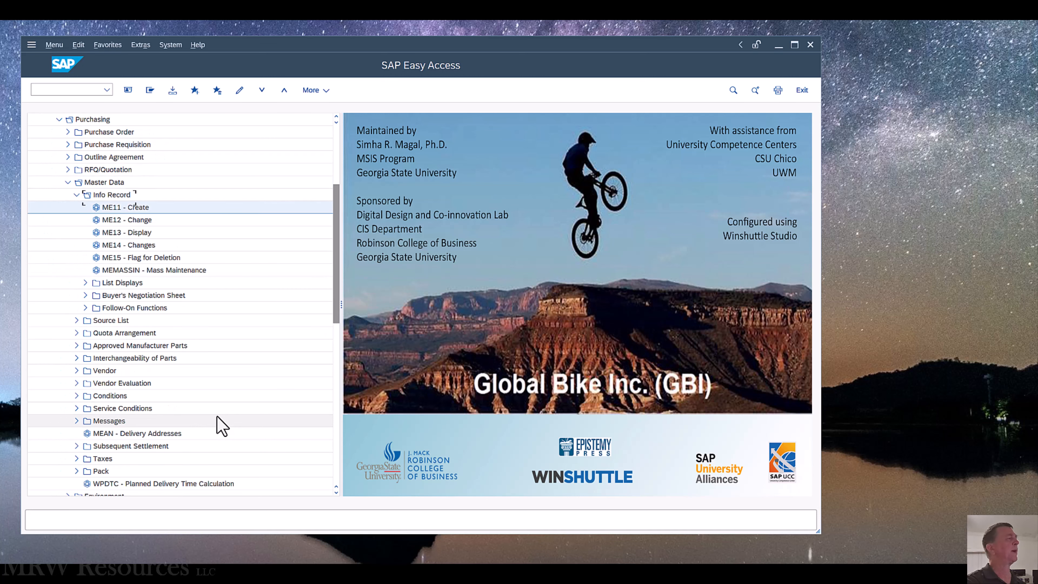
{"action": "key", "text": "Down"}
{"action": "key", "text": "Down"}
{"action": "key", "text": "Up"}
{"action": "key", "text": "Up"}
Start transaction ME11 to create a purchasing info record.
{"action": "left_click", "coordinate": [69, 90]}
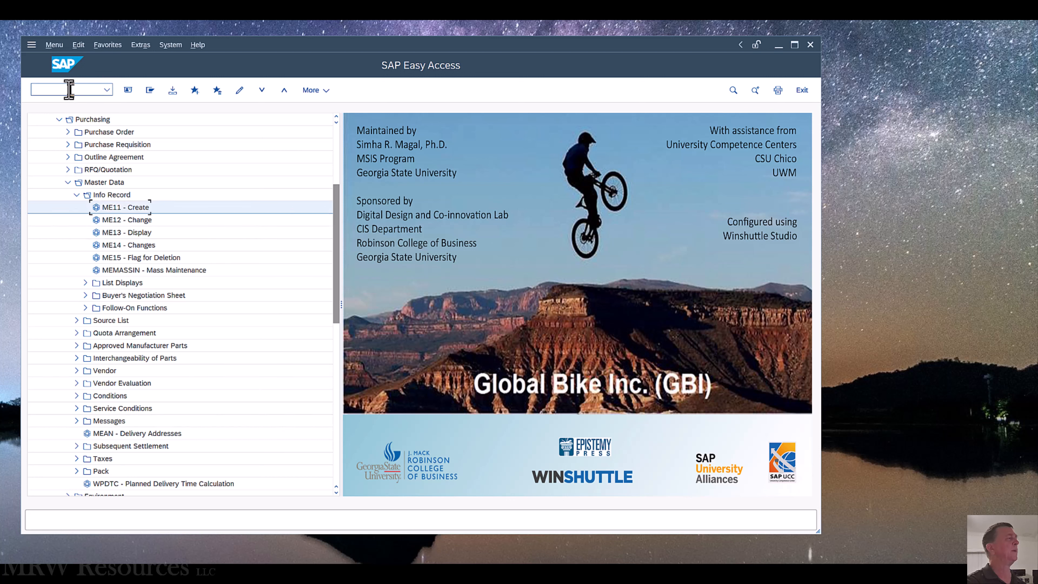
{"action": "type", "text": "M"}
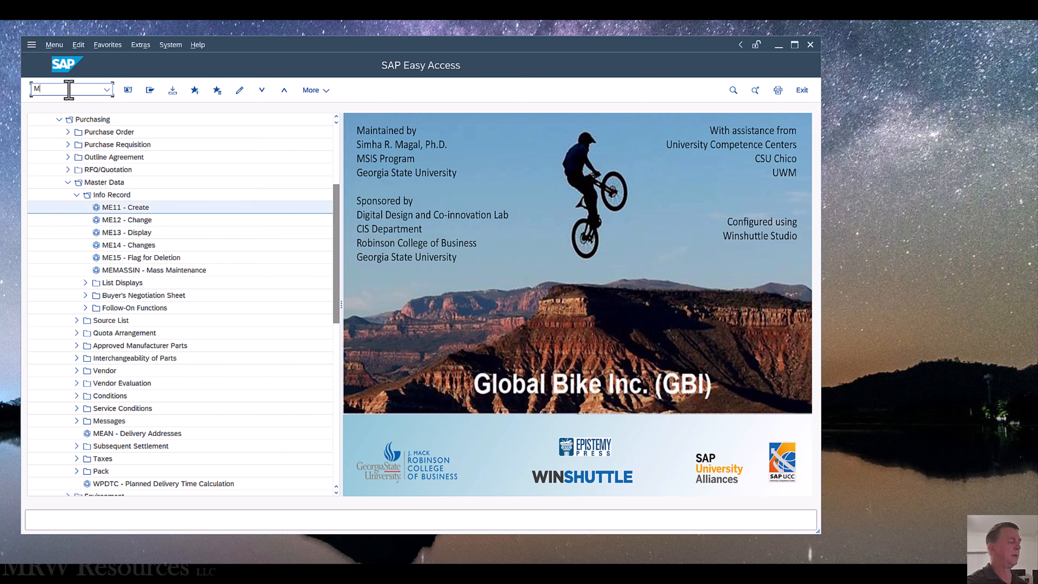
{"action": "type", "text": "E11"}
{"action": "key", "text": "Return"}
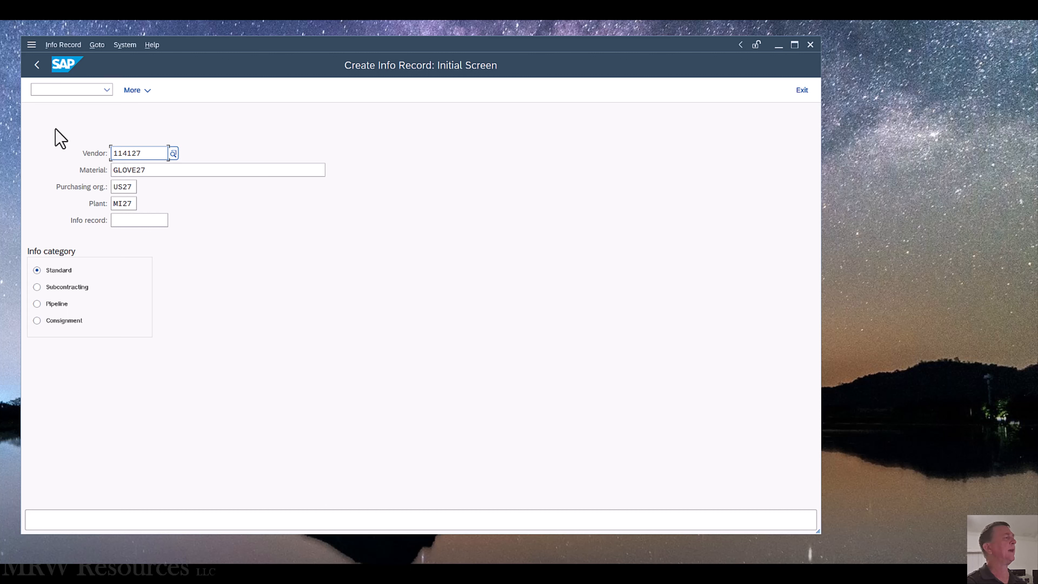
Check the prefilled vendor, material GLOVE27, purchasing organization US27 and plant MI27, and continue to the general data with the Standard category.
{"action": "left_click", "coordinate": [171, 153]}
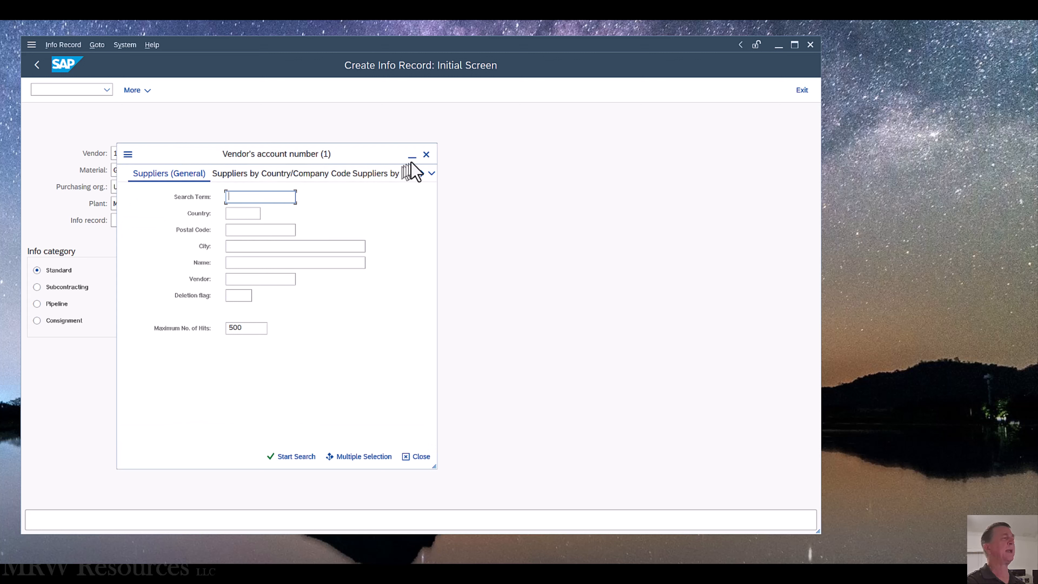
{"action": "left_click", "coordinate": [425, 155]}
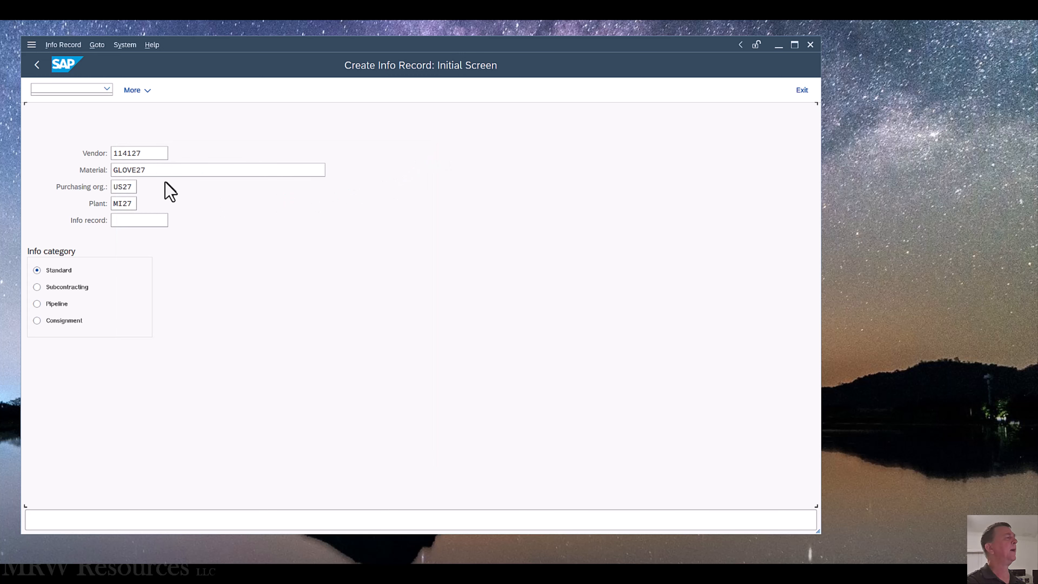
{"action": "left_click", "coordinate": [160, 170]}
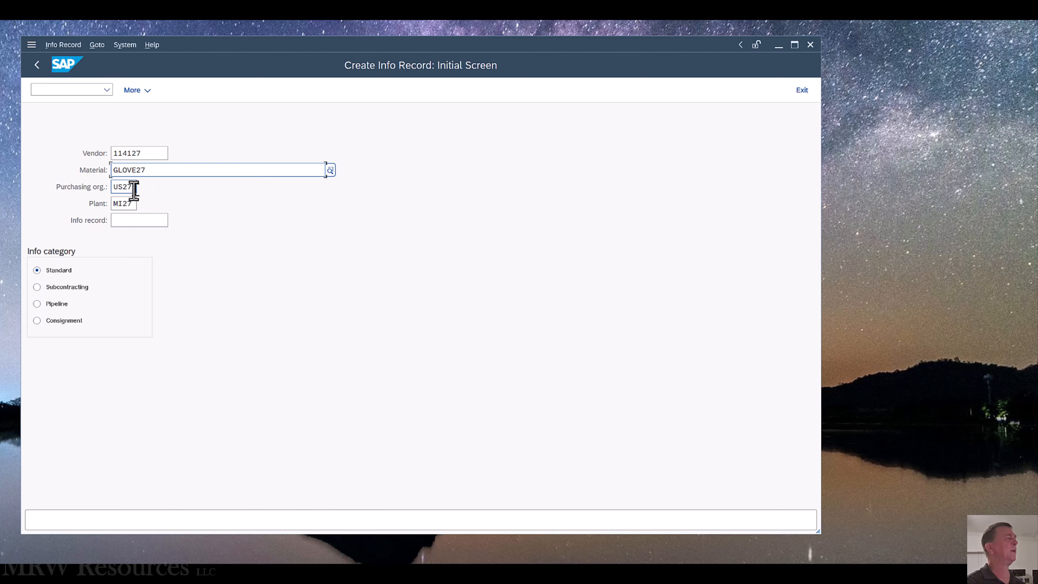
{"action": "left_click", "coordinate": [127, 201]}
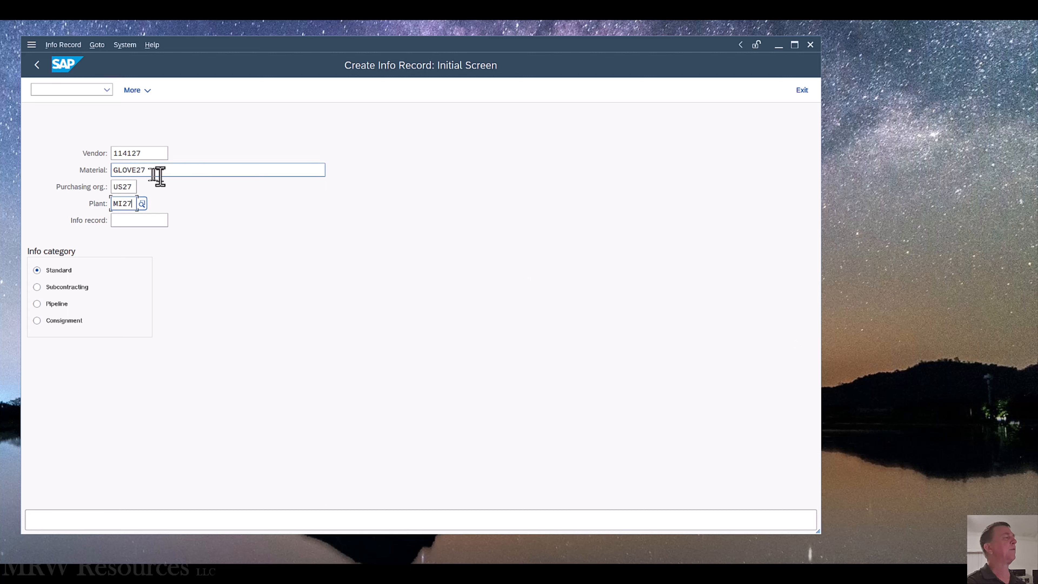
{"action": "left_click", "coordinate": [153, 218]}
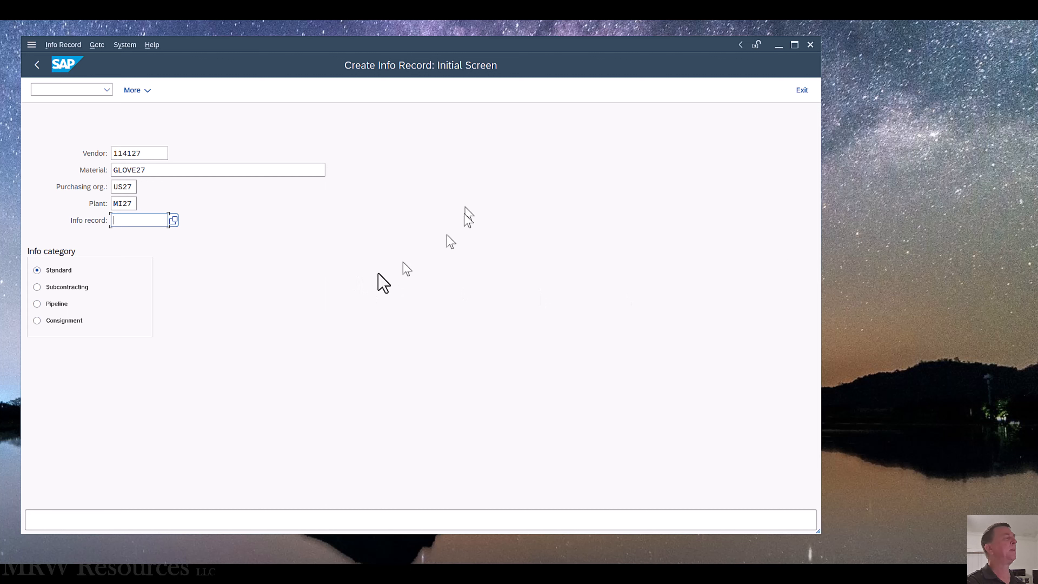
{"action": "left_click", "coordinate": [324, 294]}
{"action": "key", "text": "Return"}
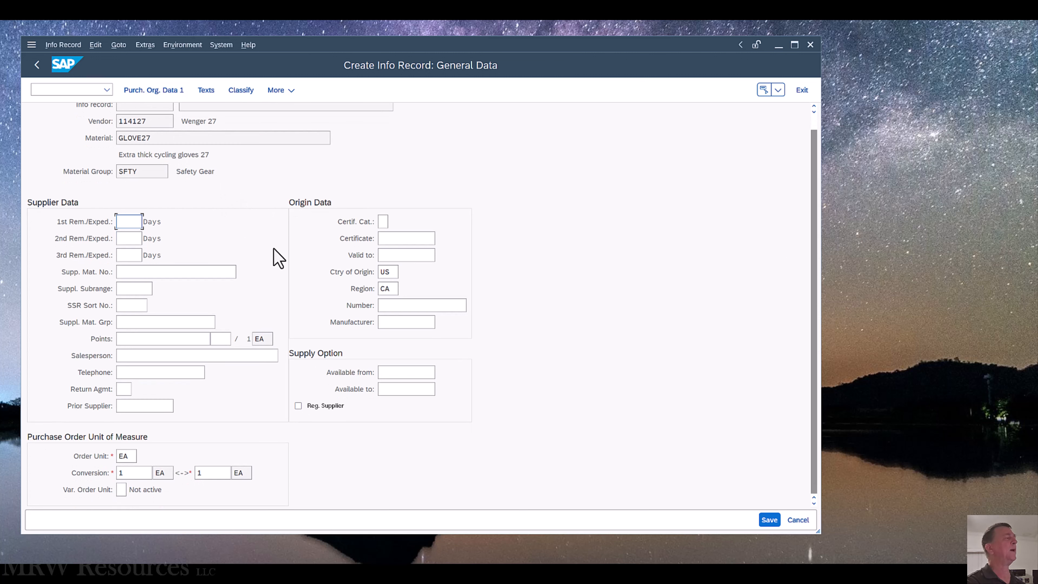
Review the general data, open Purchasing Organization Data 1 and set the planned delivery time to 2 days.
{"action": "scroll", "coordinate": [279, 268], "scroll_direction": "down", "scroll_amount": 1}
{"action": "scroll", "coordinate": [279, 267], "scroll_direction": "up", "scroll_amount": 1}
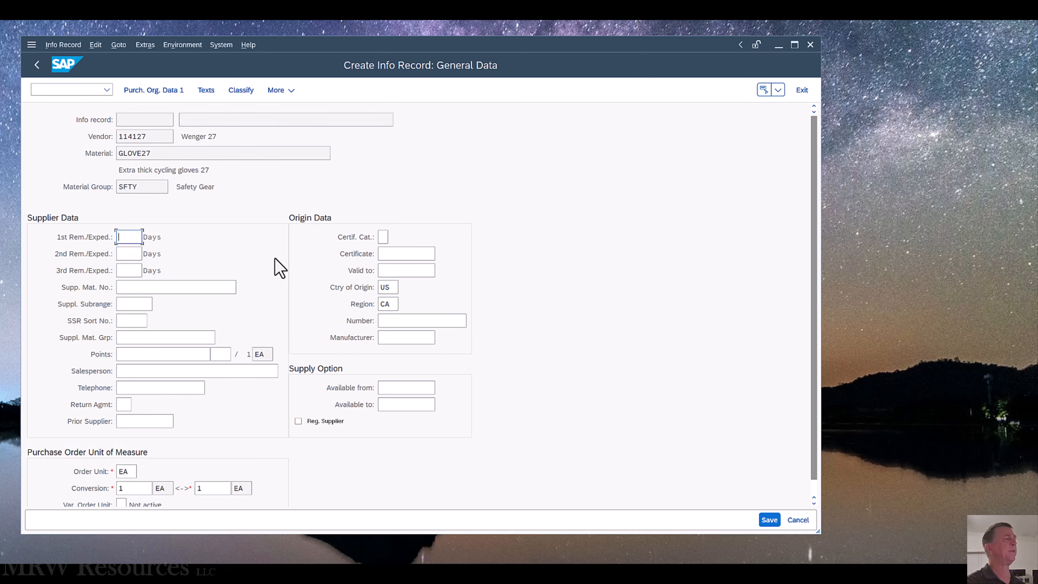
{"action": "left_click", "coordinate": [145, 92]}
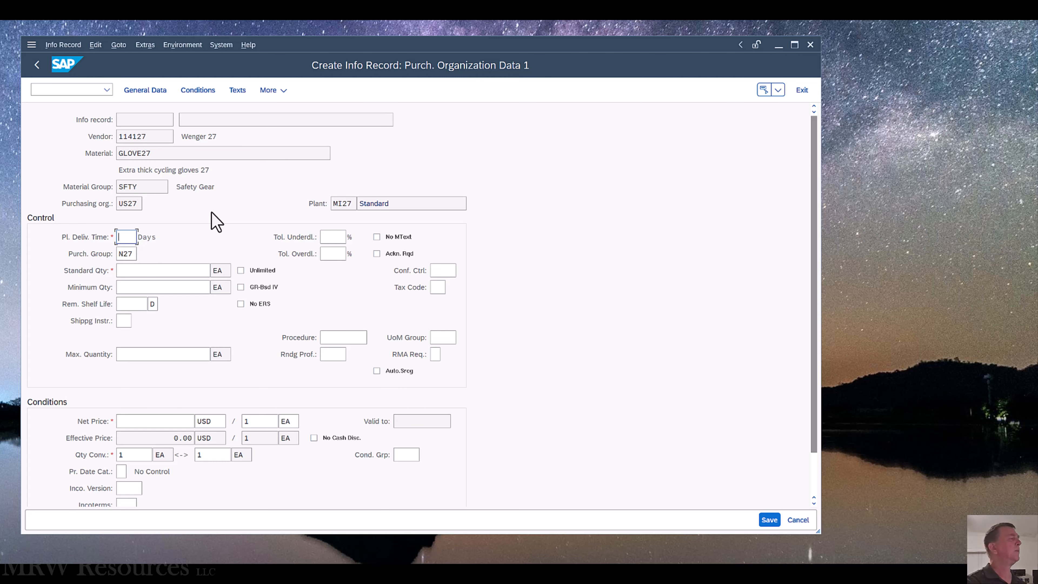
{"action": "type", "text": "2"}
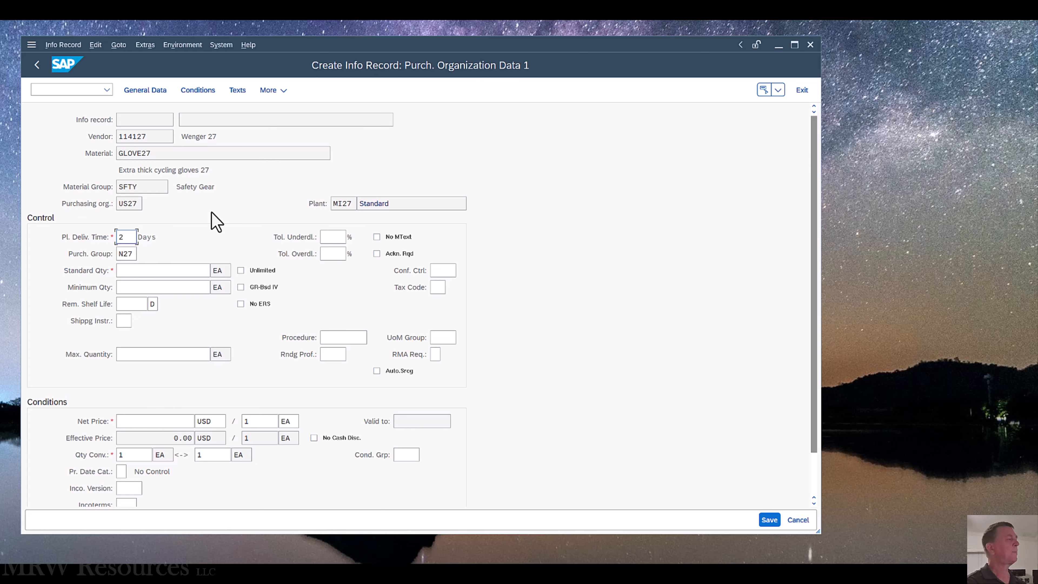
Set the standard quantity to 10 EA and the minimum quantity to 5 EA.
{"action": "key", "text": "Tab"}
{"action": "key", "text": "Tab"}
{"action": "key", "text": "Tab"}
{"action": "key", "text": "Tab"}
{"action": "key", "text": "Tab"}
{"action": "key", "text": "Tab"}
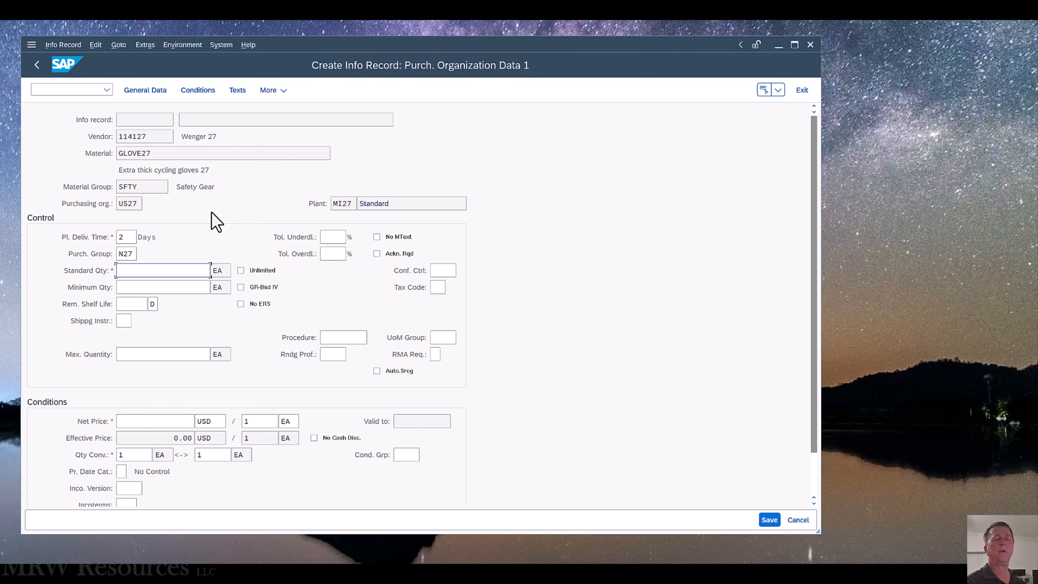
{"action": "type", "text": "10"}
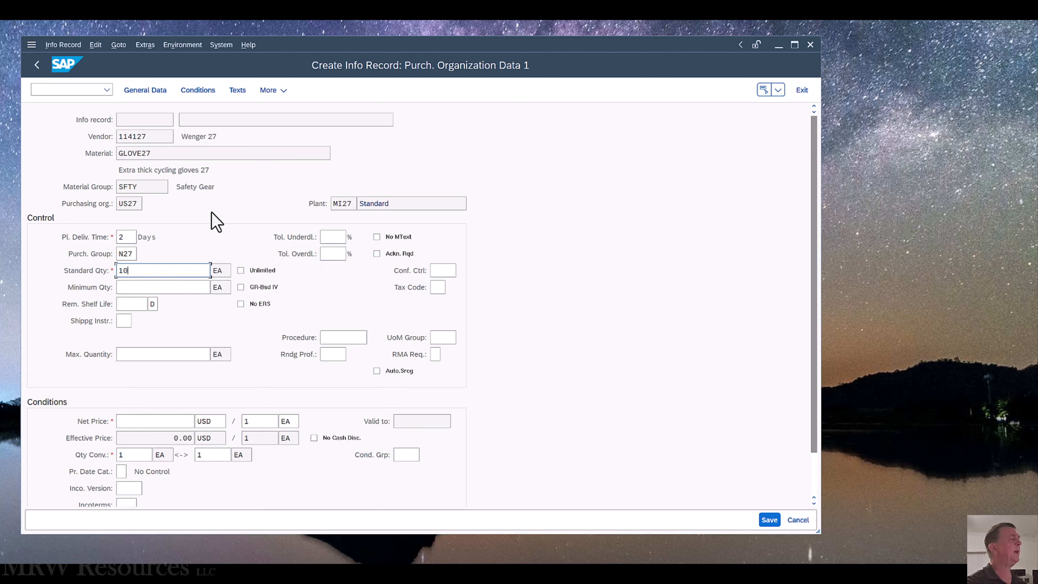
{"action": "key", "text": "Tab"}
{"action": "key", "text": "Tab"}
{"action": "key", "text": "Tab"}
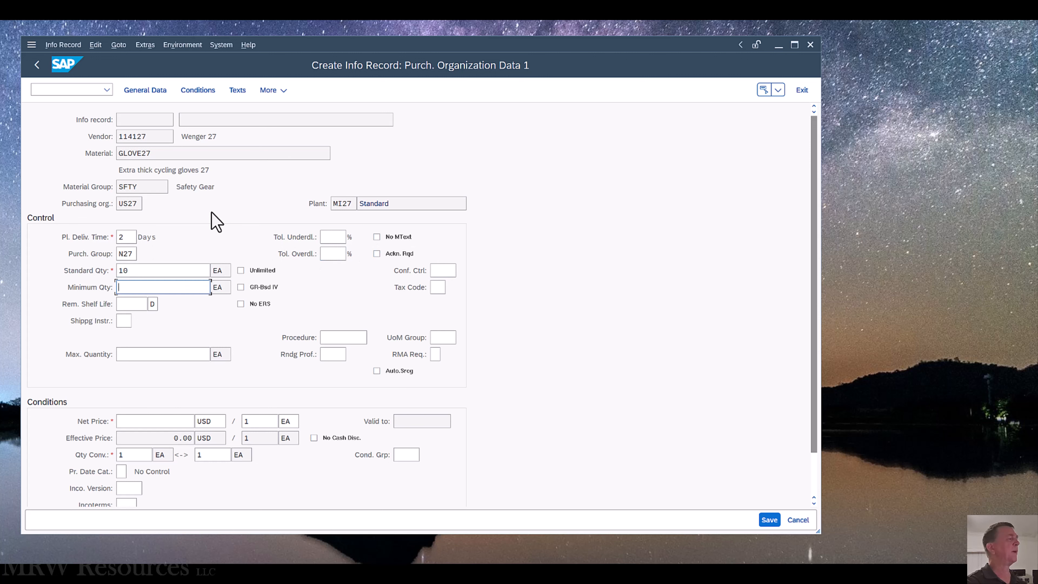
{"action": "type", "text": "5"}
{"action": "key", "text": "Tab"}
Set the net price to 27 USD per 1 EA in the conditions and save the info record.
{"action": "scroll", "coordinate": [208, 269], "scroll_direction": "down", "scroll_amount": 1}
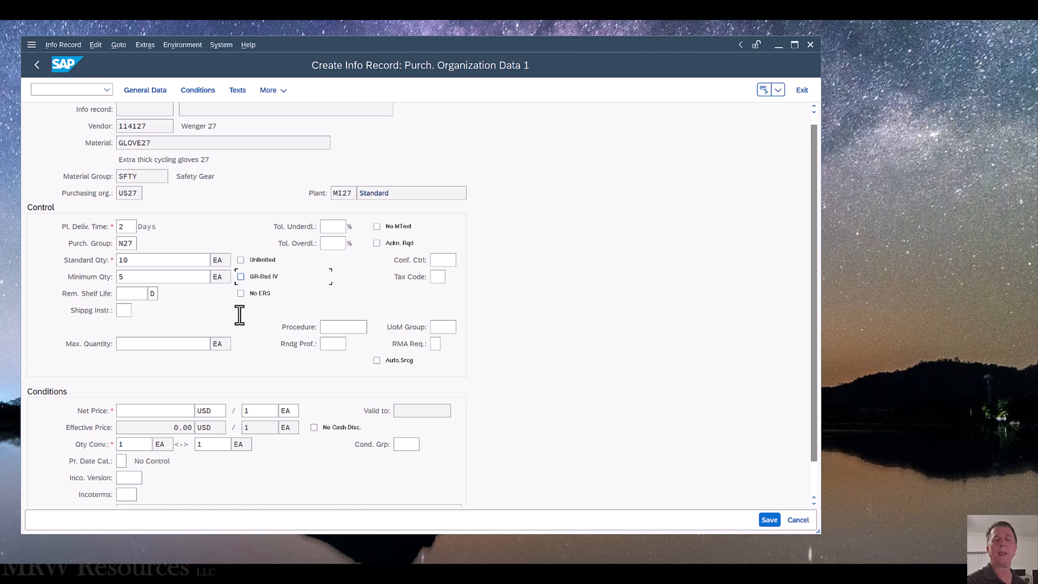
{"action": "scroll", "coordinate": [226, 331], "scroll_direction": "down", "scroll_amount": 1}
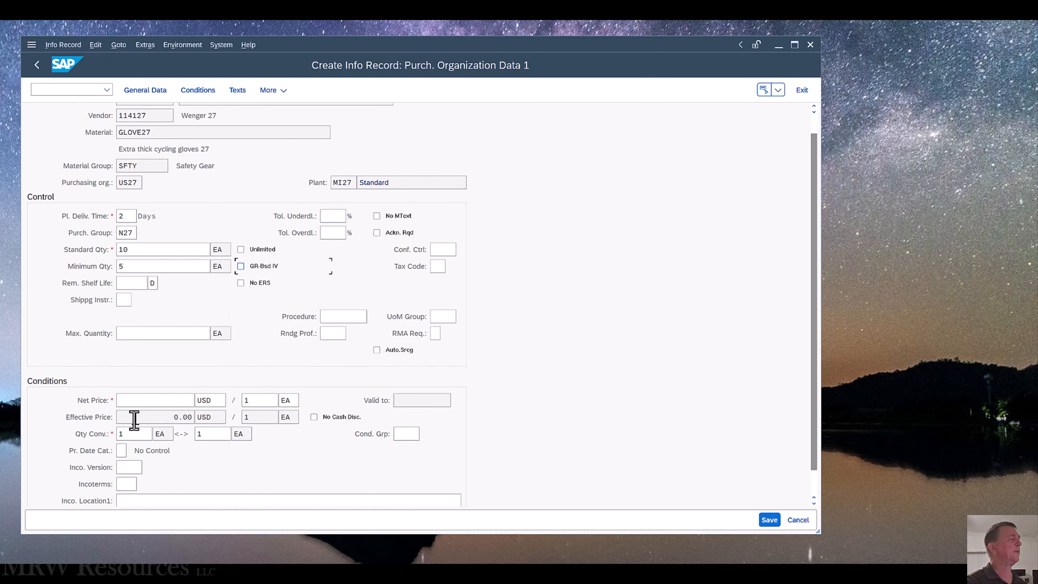
{"action": "left_click", "coordinate": [135, 400]}
{"action": "type", "text": "27"}
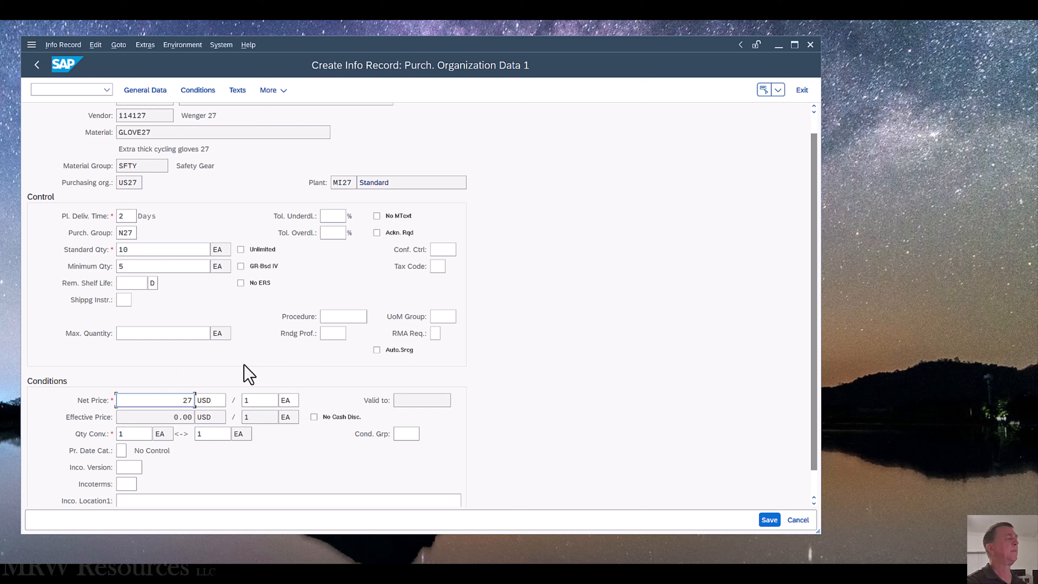
{"action": "key", "text": "Return"}
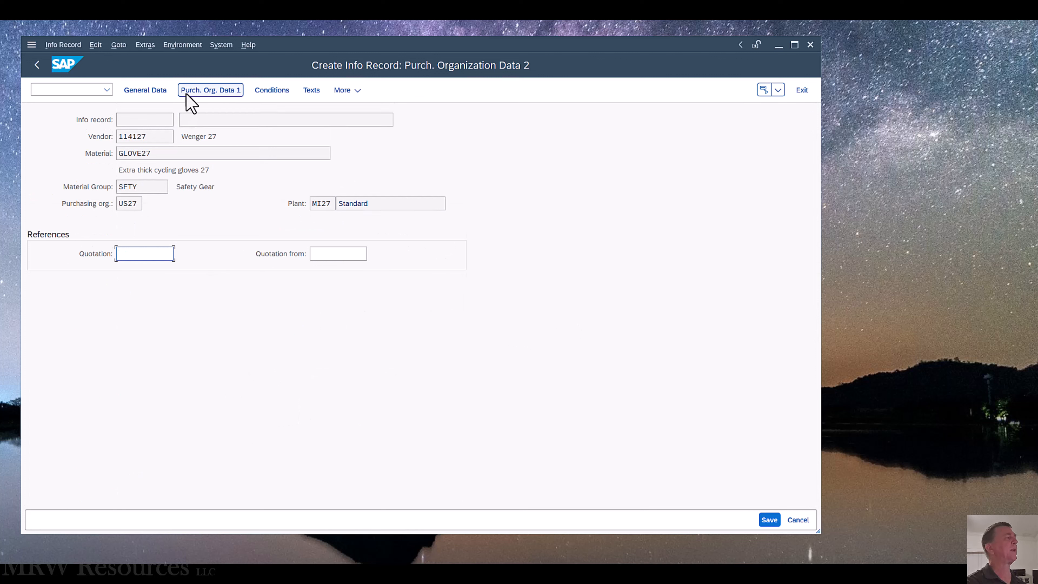
{"action": "left_click", "coordinate": [199, 92]}
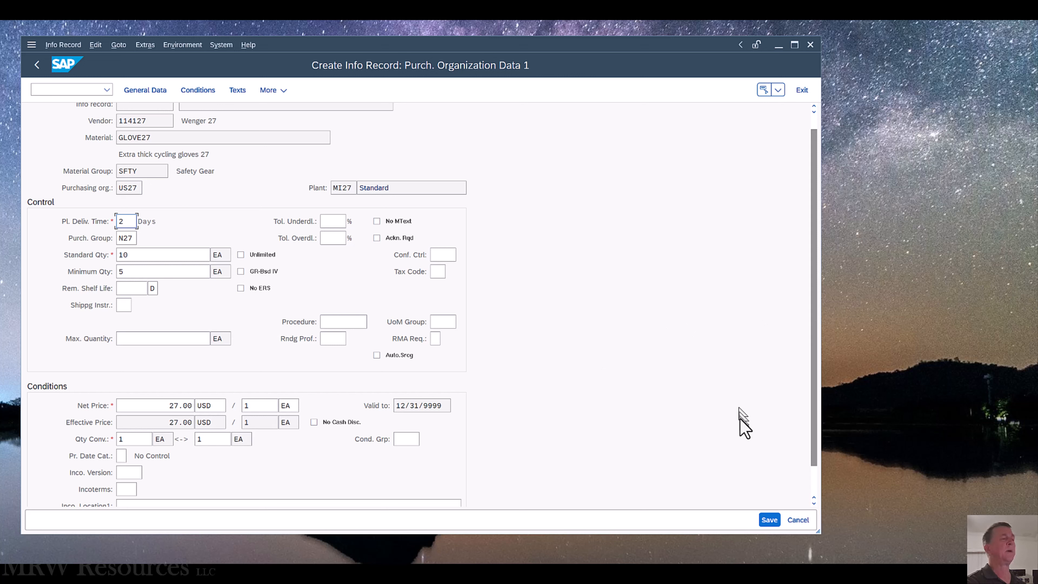
{"action": "left_click", "coordinate": [770, 522]}
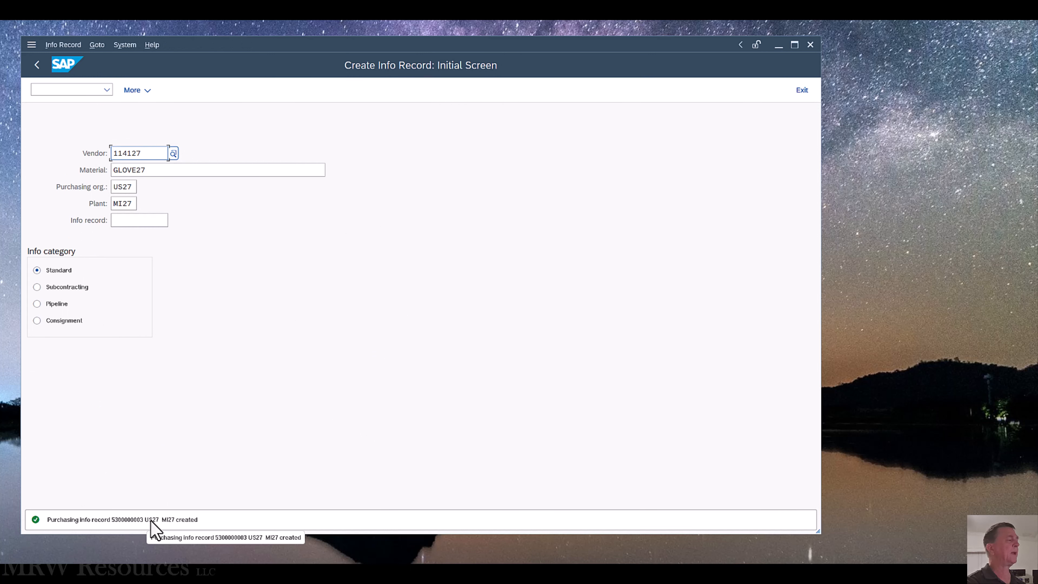
Open the details of the save message, read the new info record's number, and close the message window.
{"action": "double_click", "coordinate": [128, 520]}
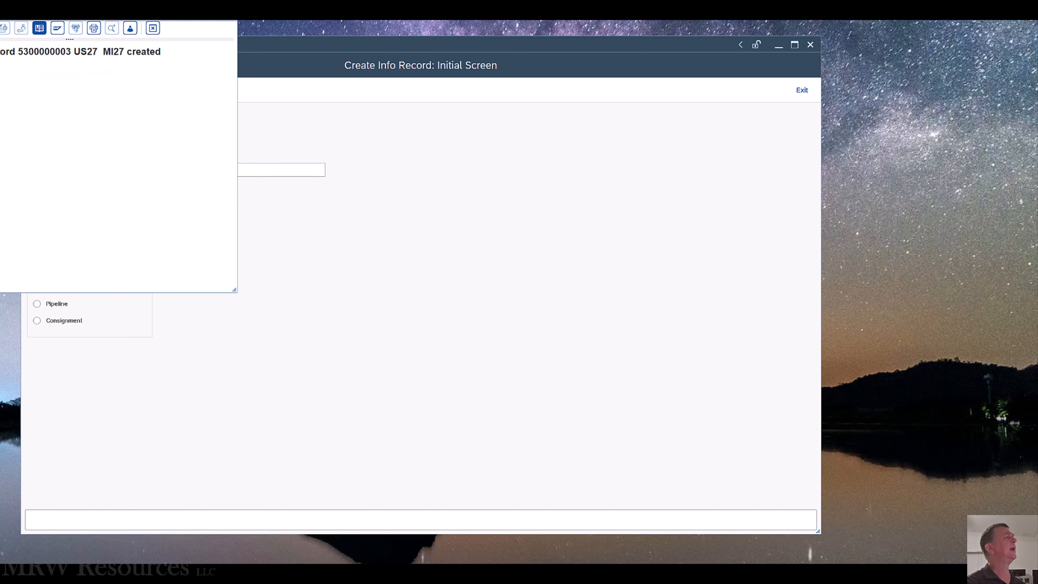
{"action": "left_click_drag", "start_coordinate": [6, 21], "coordinate": [308, 162]}
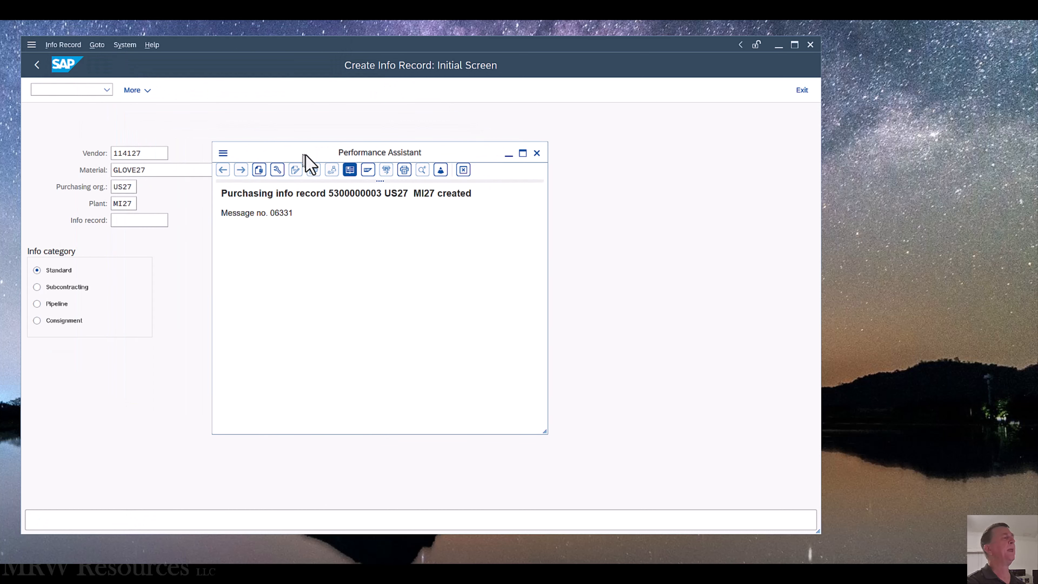
{"action": "double_click", "coordinate": [341, 194]}
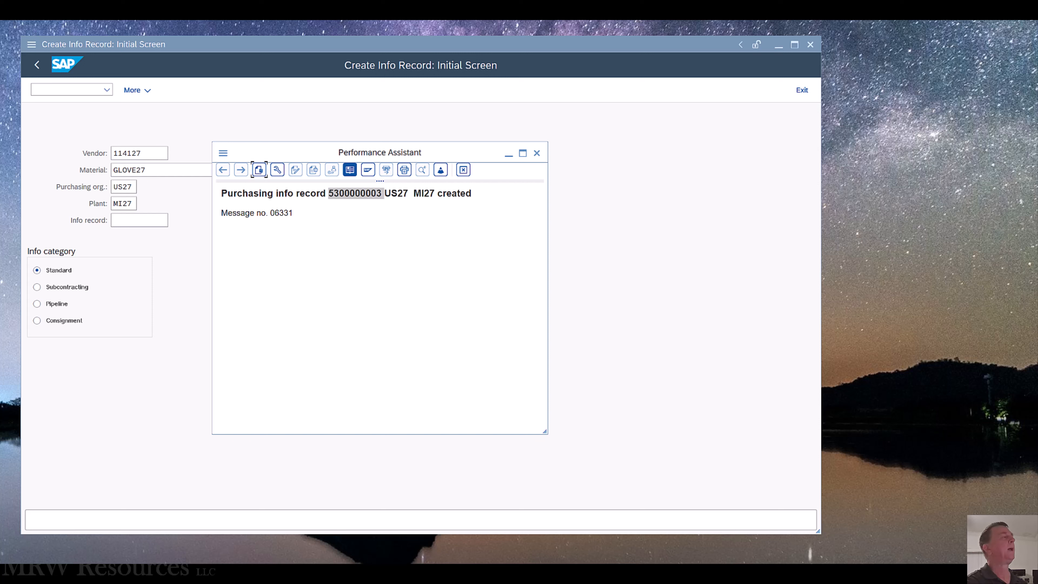
{"action": "left_click", "coordinate": [398, 290]}
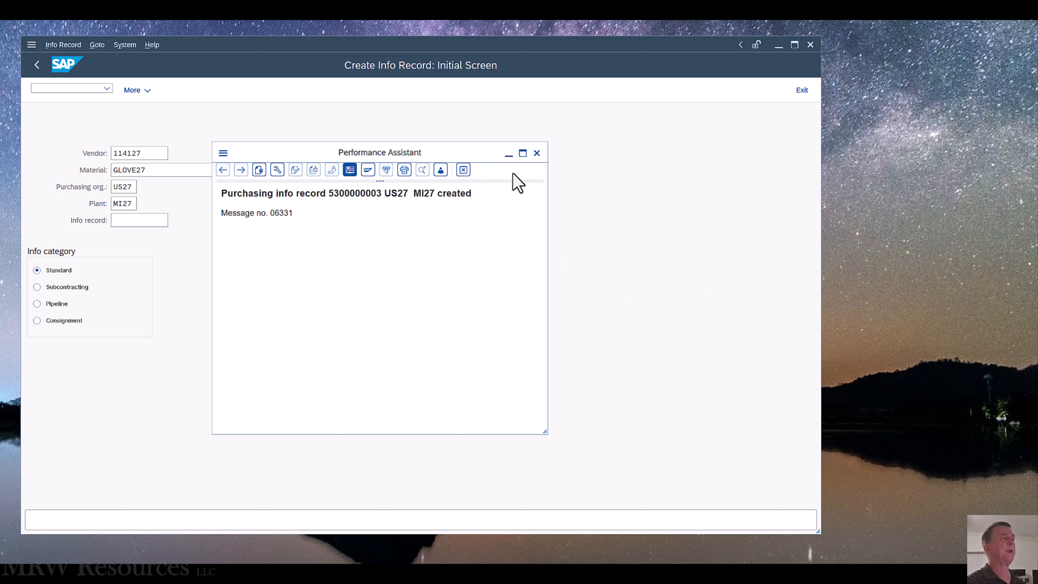
{"action": "left_click", "coordinate": [536, 153]}
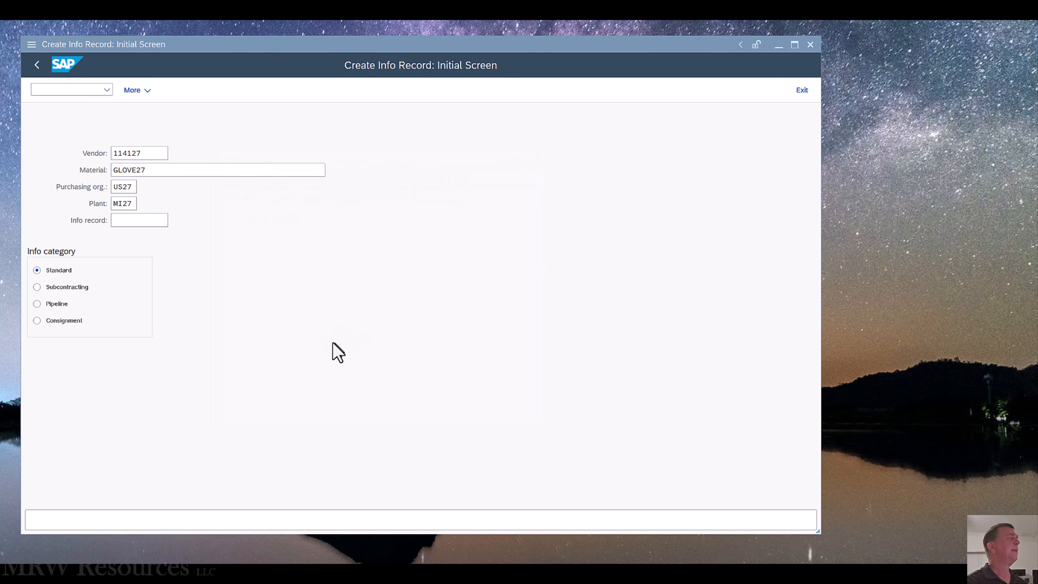
Leave the info record creation screen and return to the SAP Easy Access menu.
{"action": "left_click", "coordinate": [140, 153]}
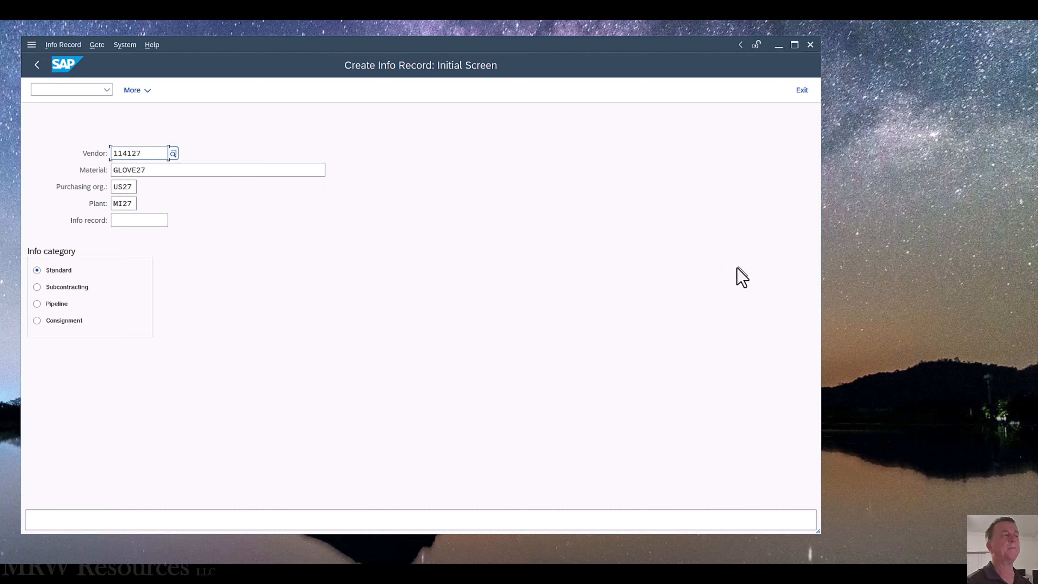
{"action": "key", "text": "F3"}
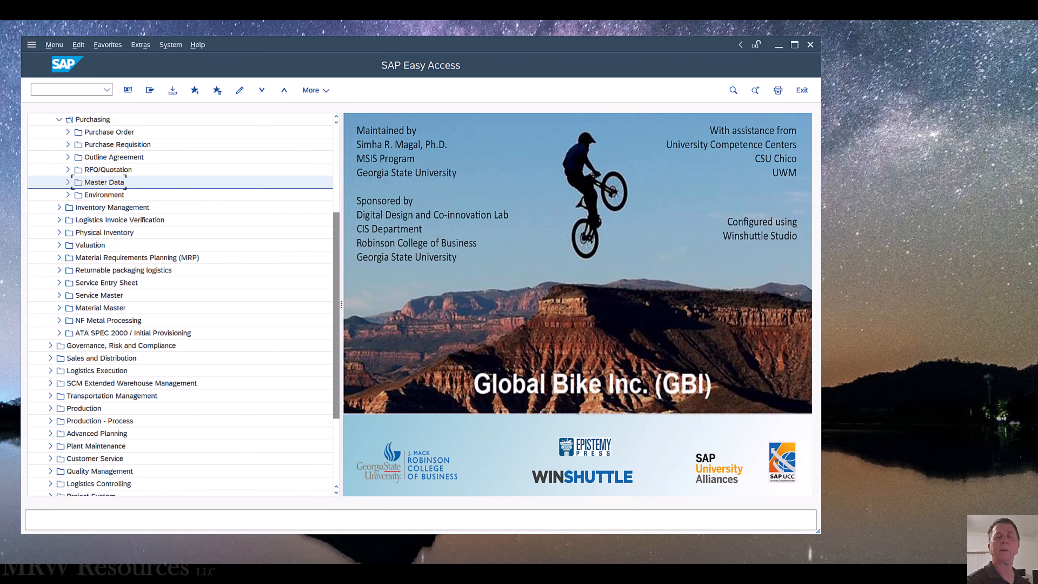